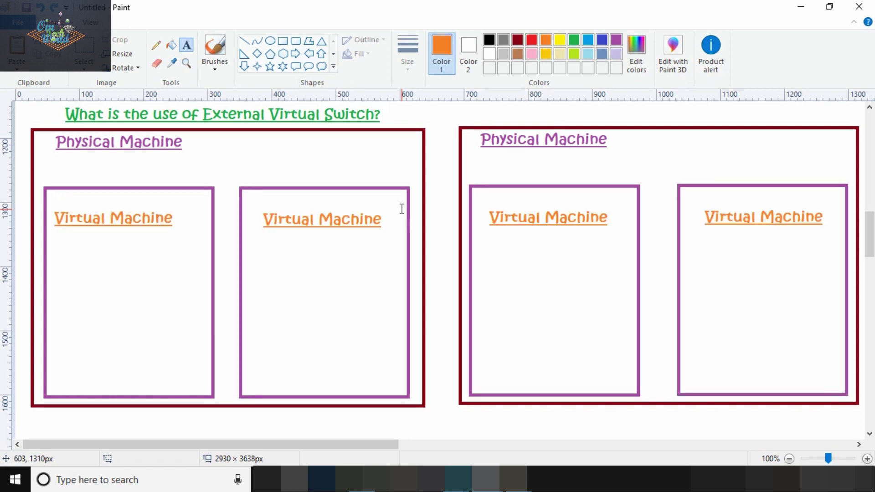
Examine the External Virtual Switch diagram and the notes below it on which machines can communicate.
drag(871, 221, 871, 243)
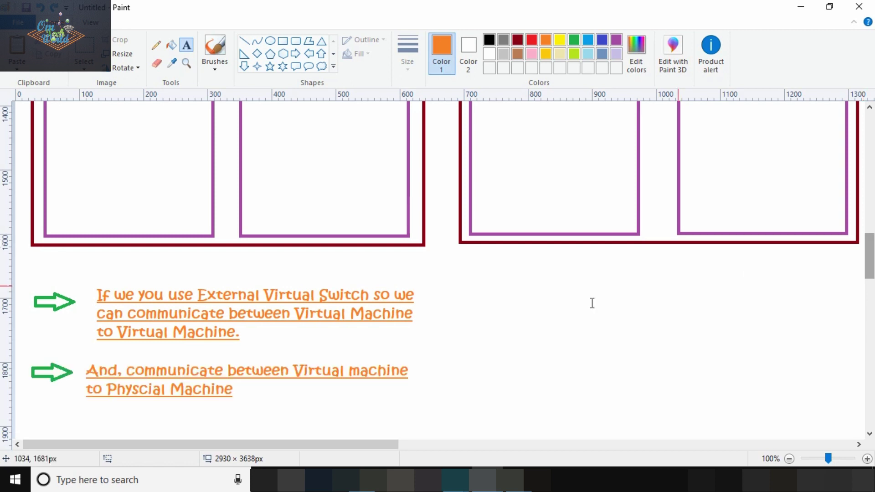
drag(869, 254, 869, 268)
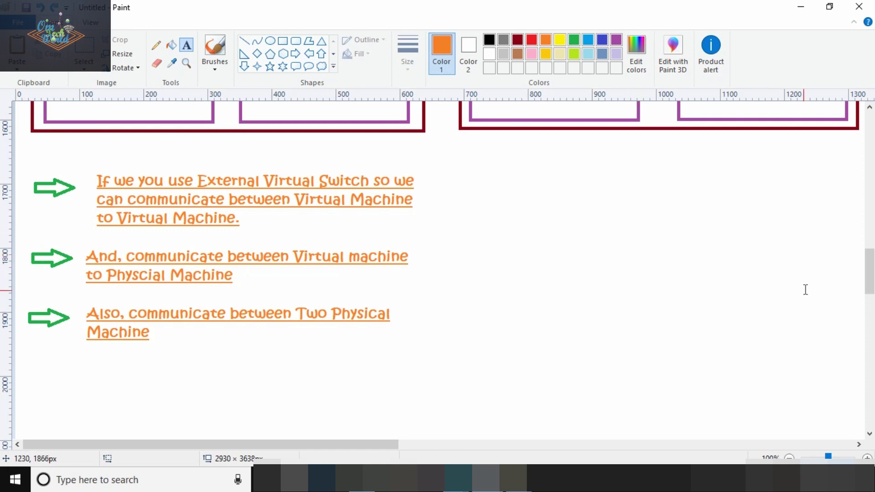
drag(872, 279, 872, 237)
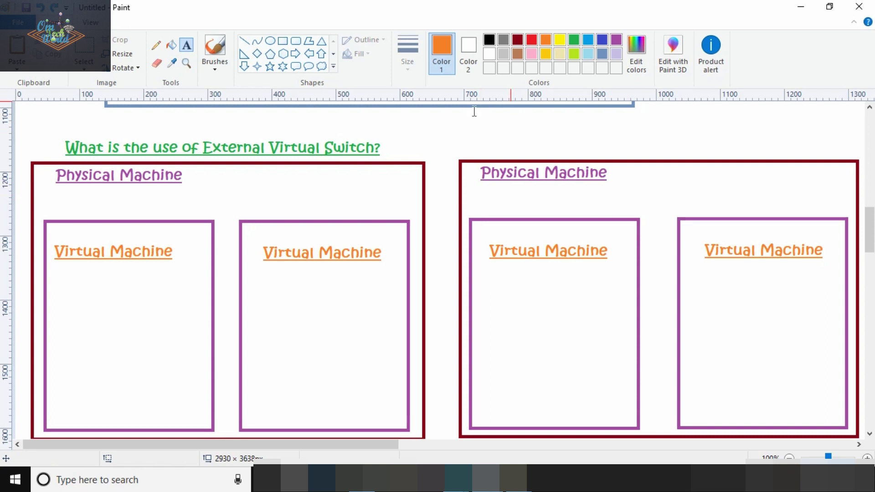
drag(872, 215, 871, 263)
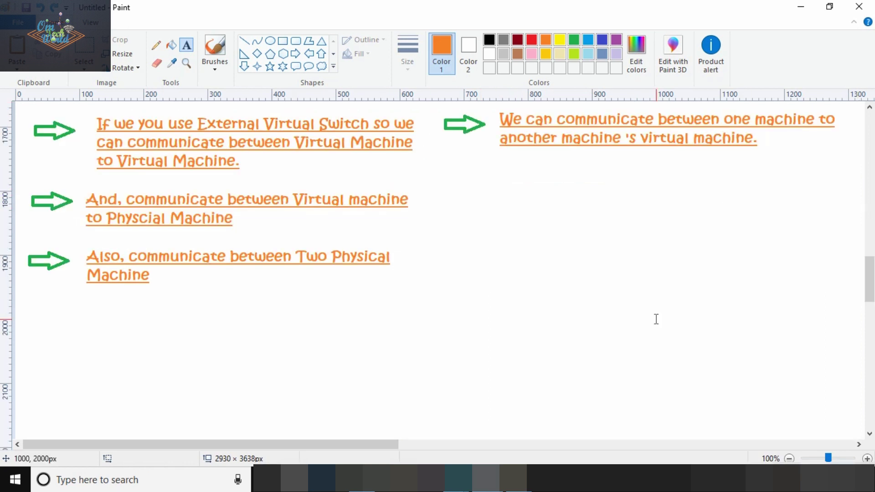
drag(872, 272, 872, 228)
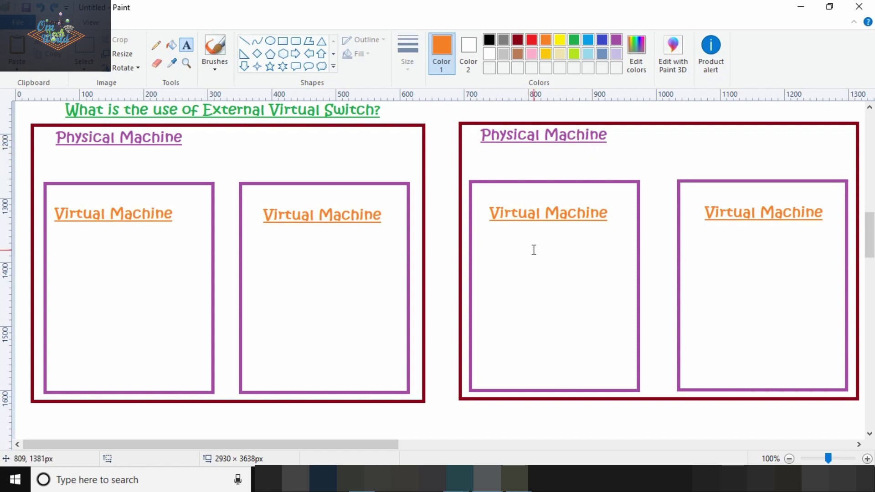
drag(869, 235, 870, 268)
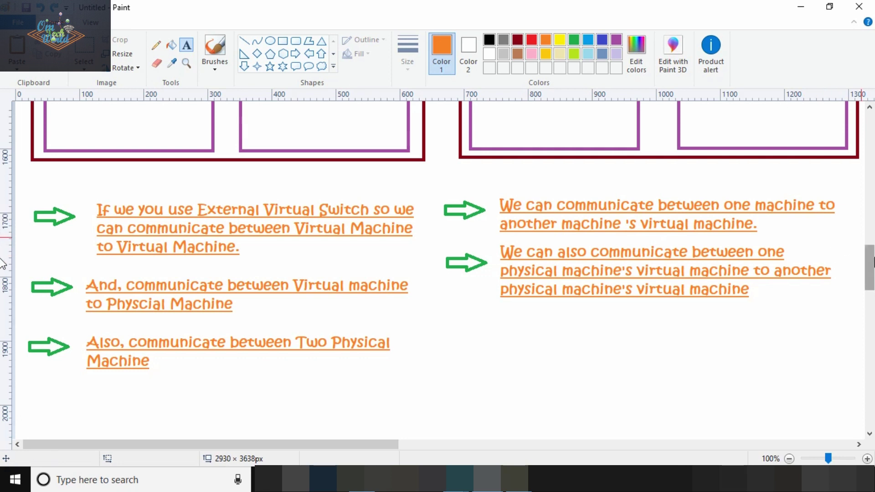
scroll(293, 128, up, 5)
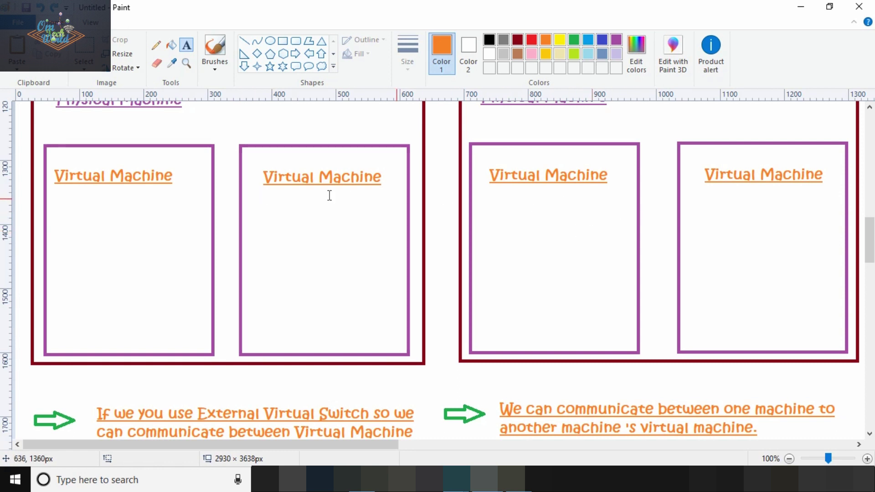
drag(870, 233, 872, 260)
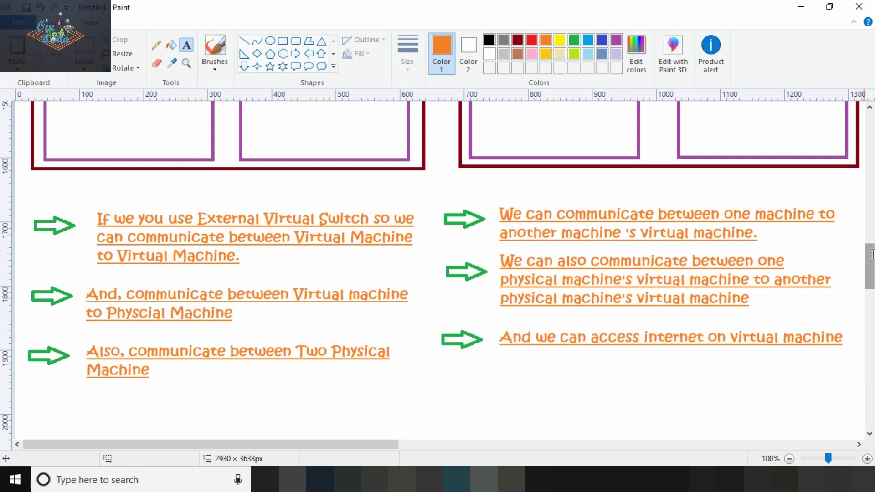
scroll(539, 210, up, 5)
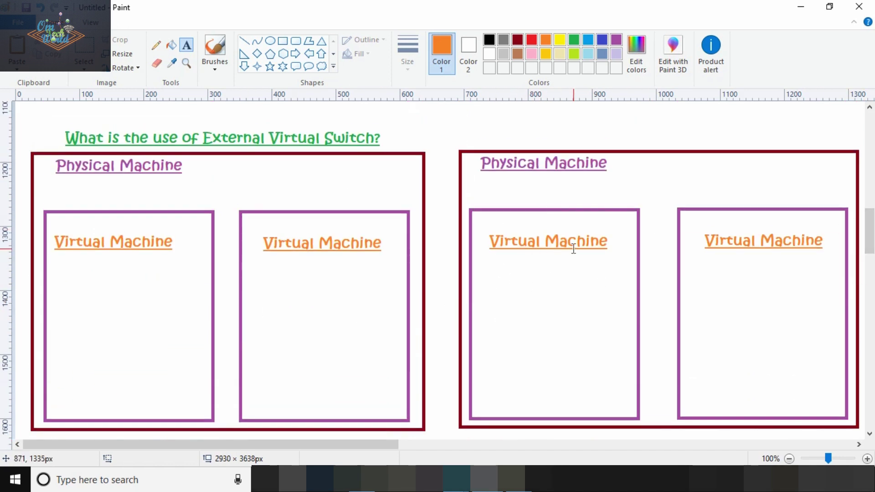
mouse_move(871, 230)
mouse_down()
mouse_move(871, 263)
mouse_move(871, 243)
mouse_up()
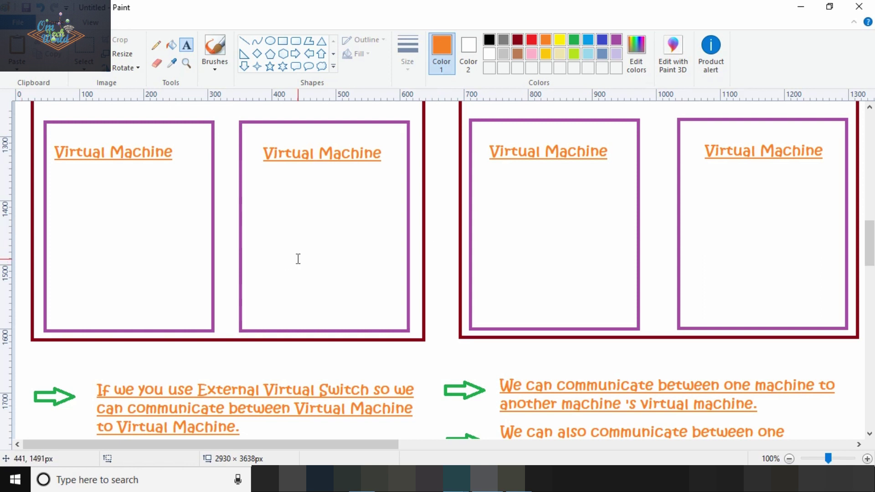
Review the Private, Internal and External Virtual Switch sections of the drawing from the beginning, comparing their diagrams and notes.
drag(869, 245, 870, 133)
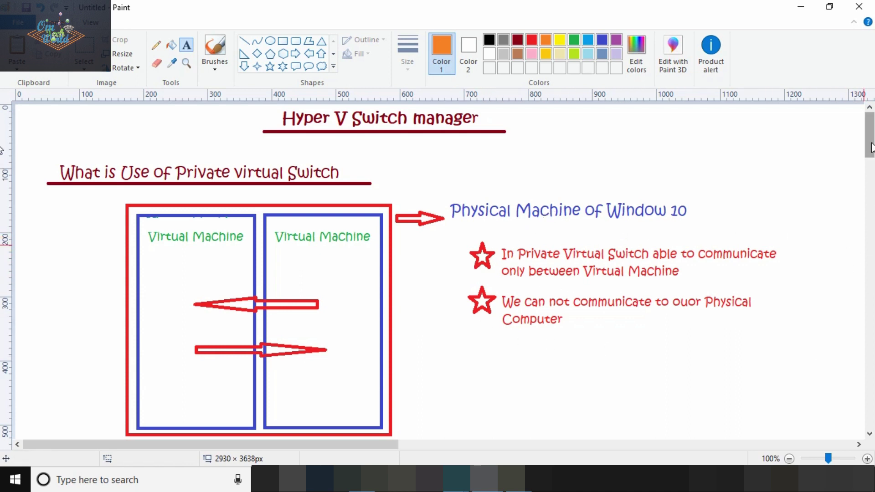
drag(871, 143, 871, 192)
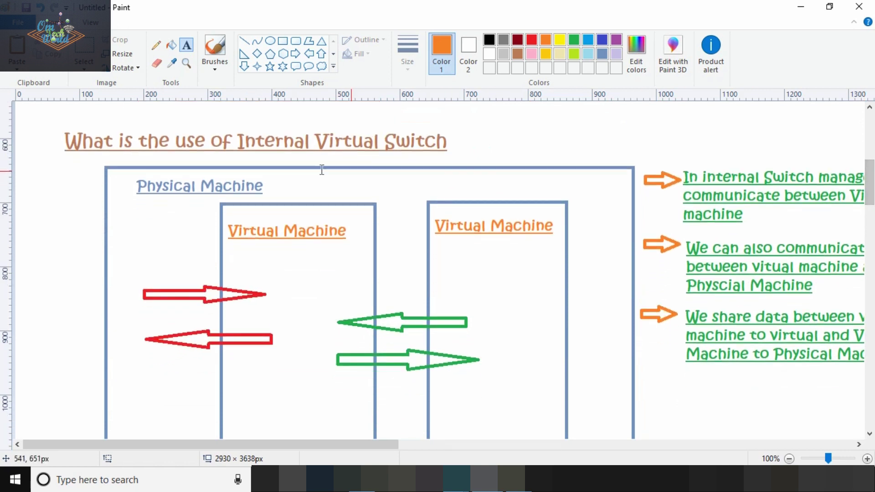
drag(354, 444, 393, 446)
drag(870, 190, 870, 196)
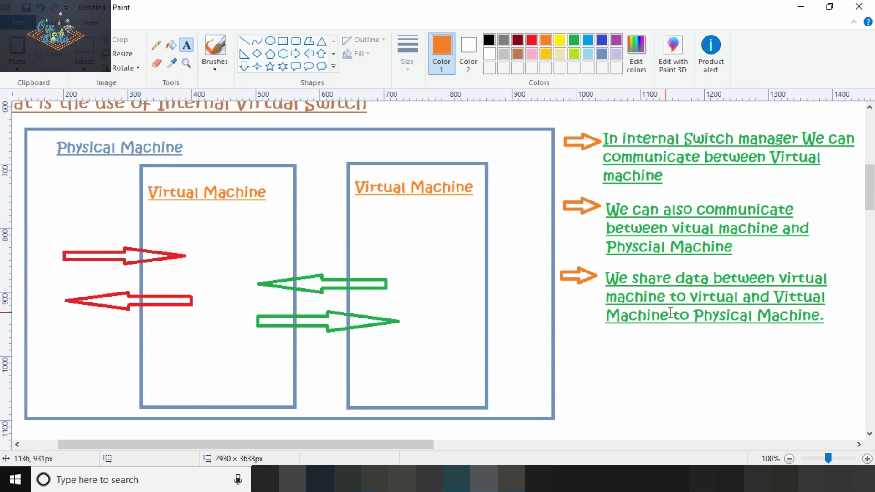
scroll(873, 205, down, 5)
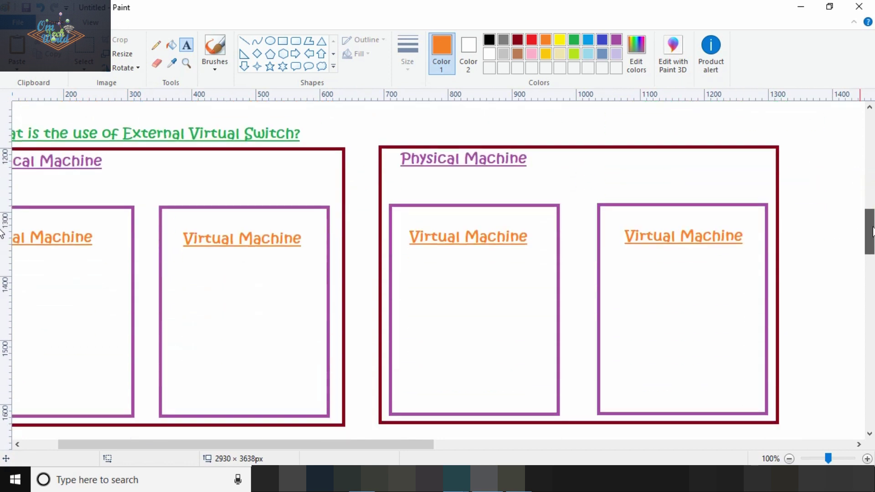
drag(417, 444, 385, 450)
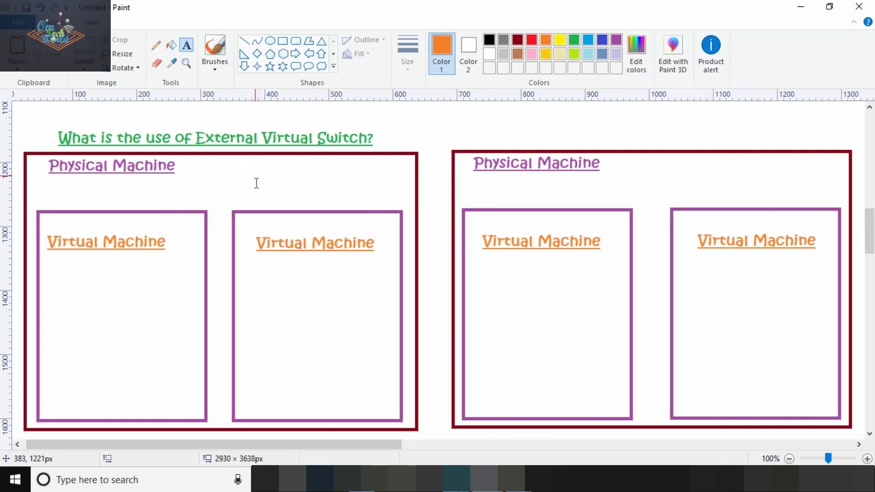
drag(871, 222, 872, 258)
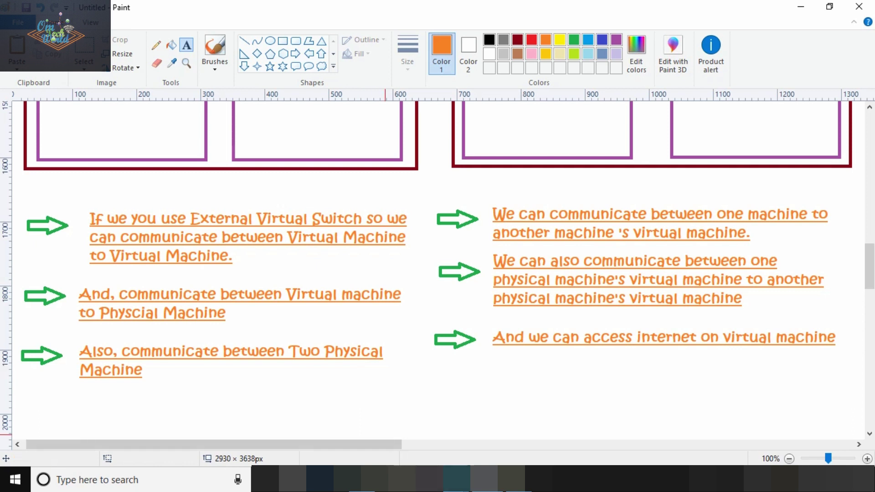
Switch to Hyper-V Manager and add a new virtual switch of type Private in the Virtual Switch Manager.
click(456, 478)
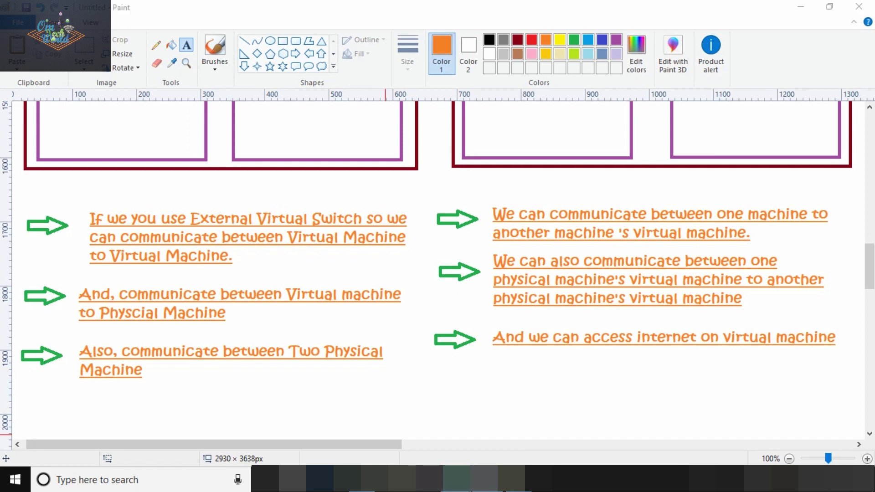
click(444, 432)
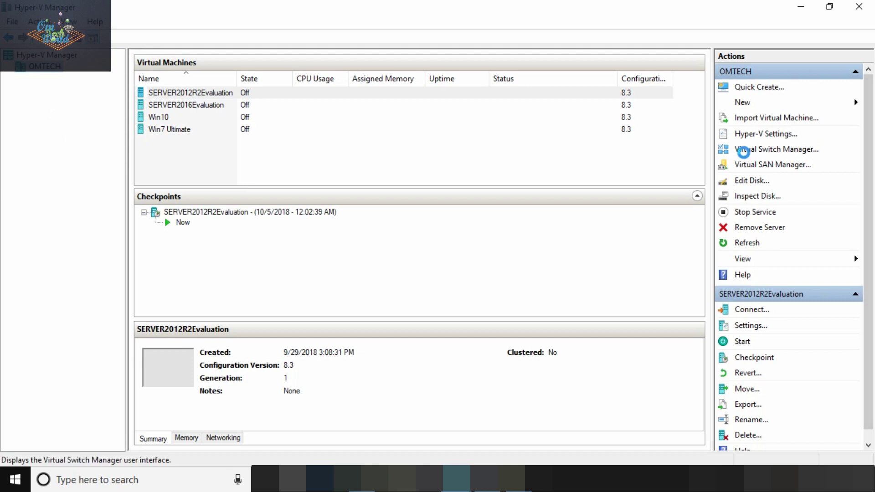
click(770, 150)
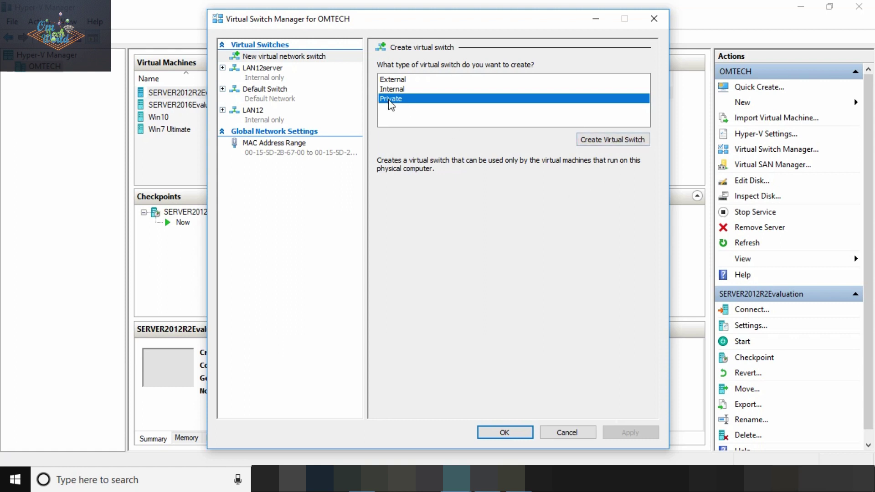
click(605, 142)
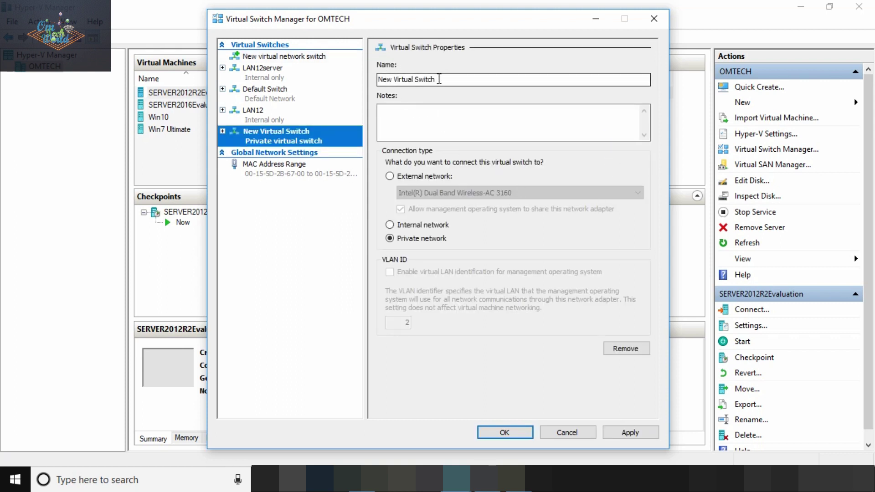
Name the new private virtual switch "Private Switch" and save it.
drag(437, 80, 365, 82)
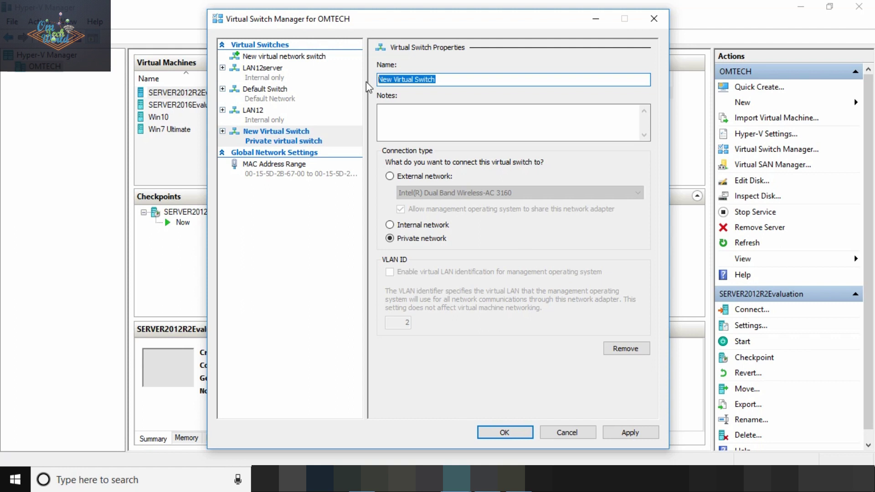
text(Priva)
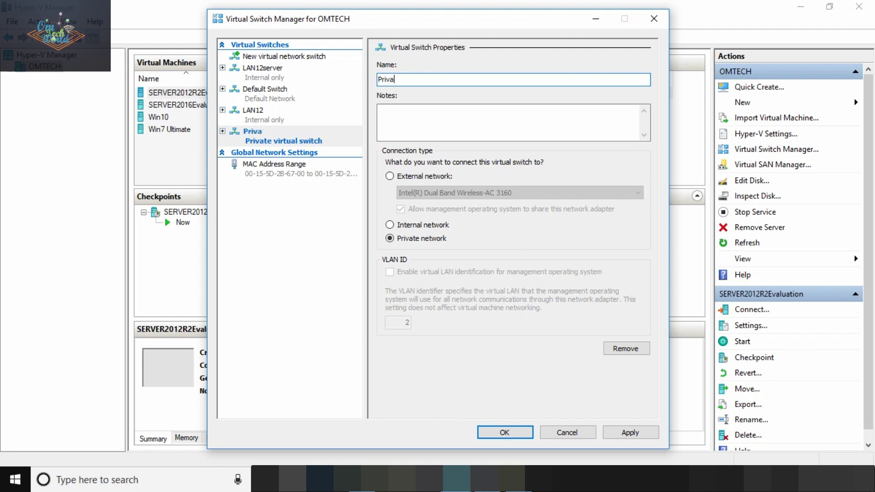
text(te Switch)
click(631, 433)
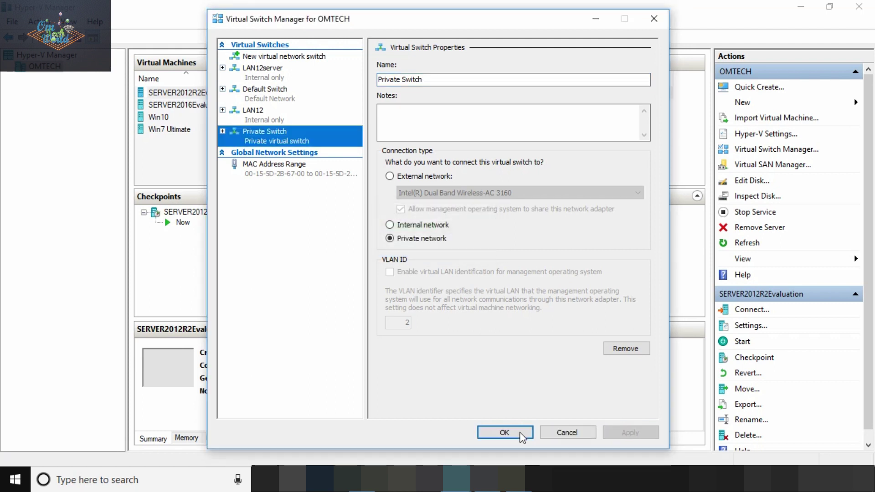
click(521, 435)
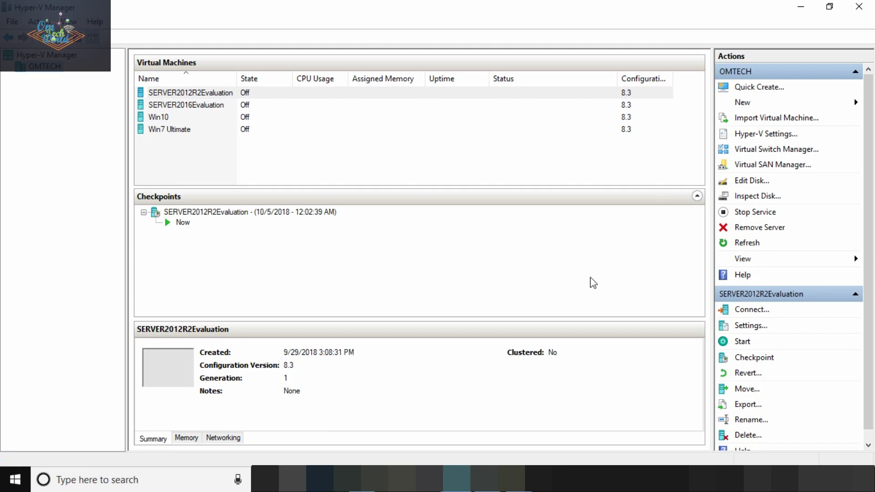
Create a virtual switch of type Internal, name it "Internal Switch" and save it.
click(770, 151)
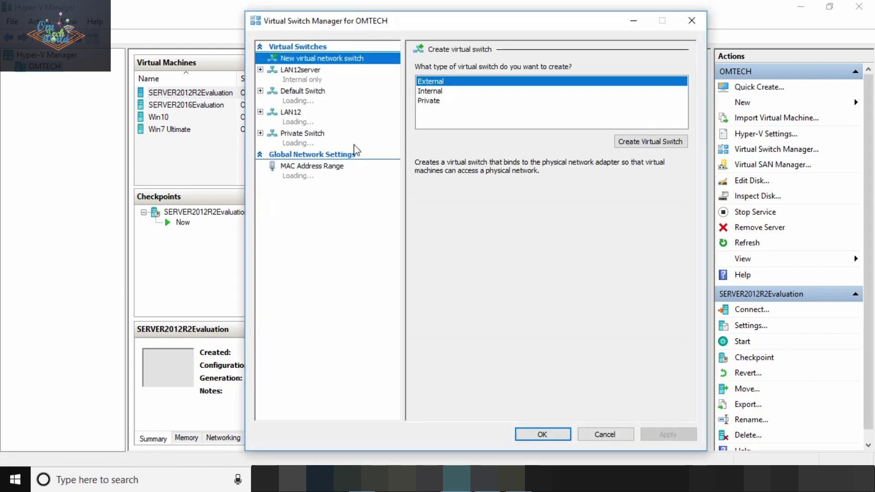
click(436, 92)
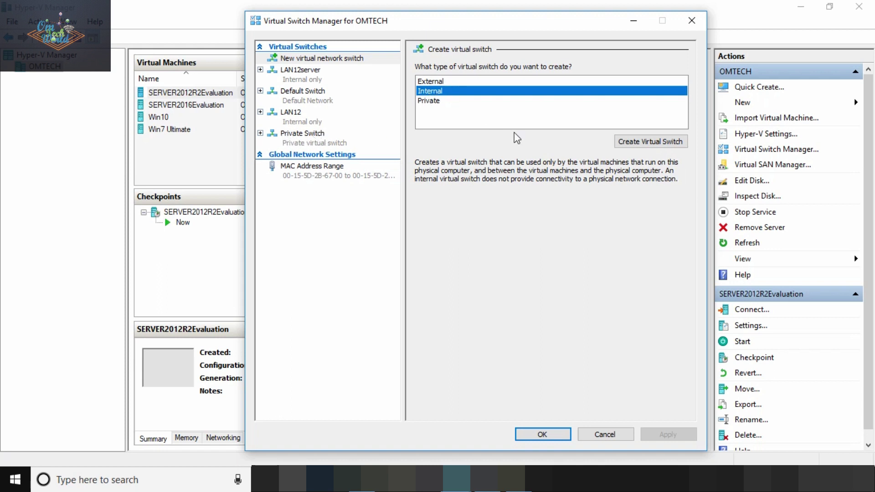
click(655, 146)
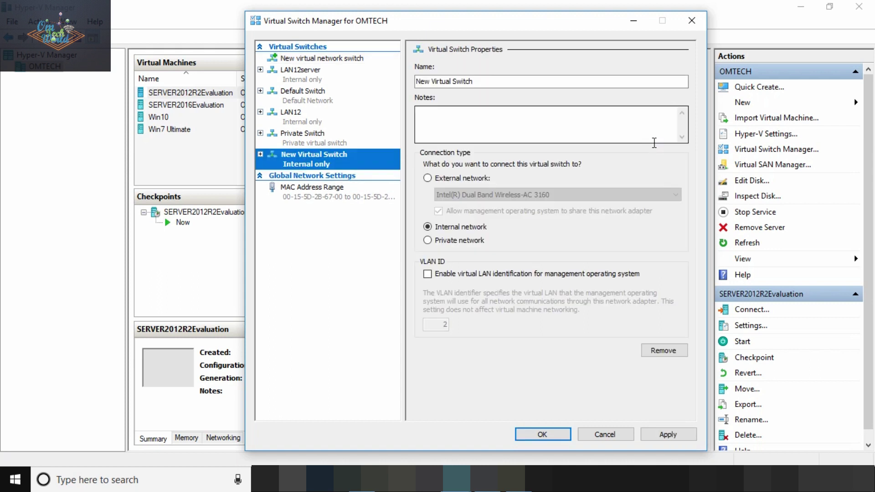
drag(488, 85, 371, 102)
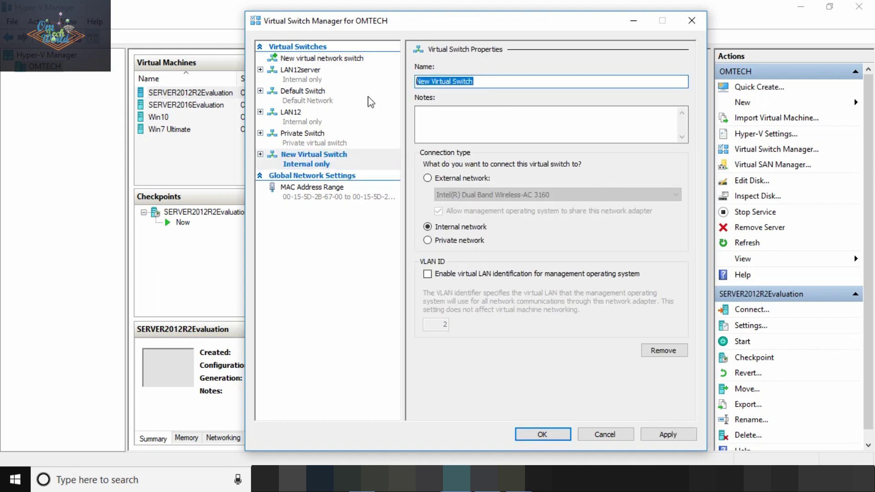
text(Intern)
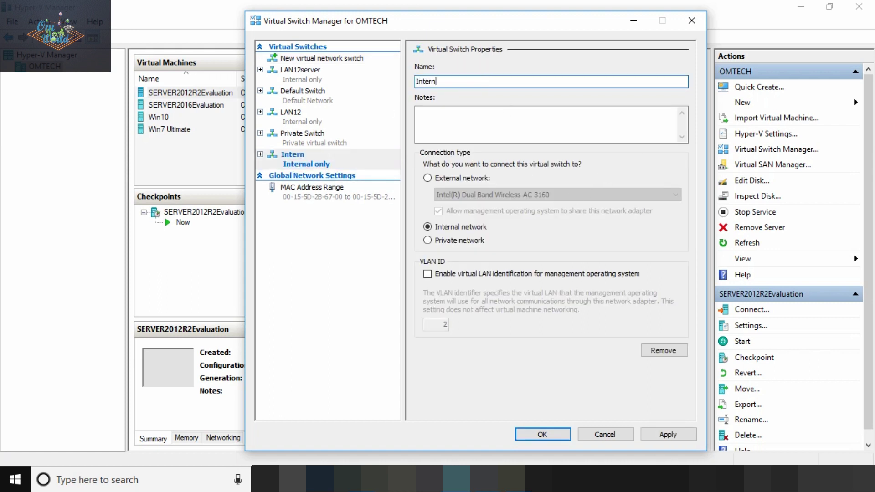
text(al Switch)
click(675, 436)
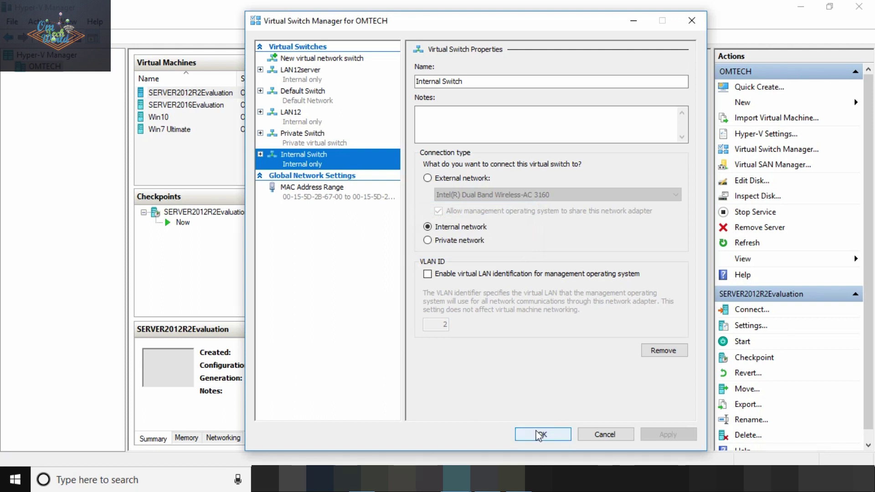
click(539, 435)
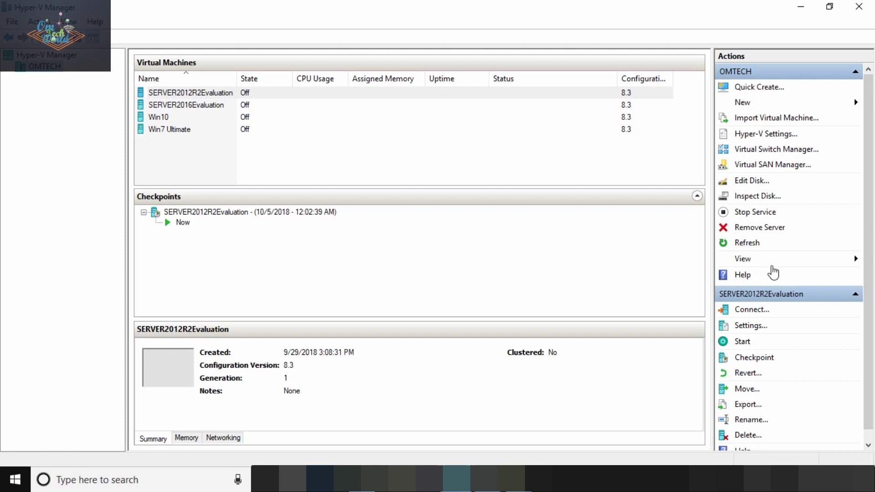
Create a virtual switch of type External in the Virtual Switch Manager and name it "External Switch".
click(764, 152)
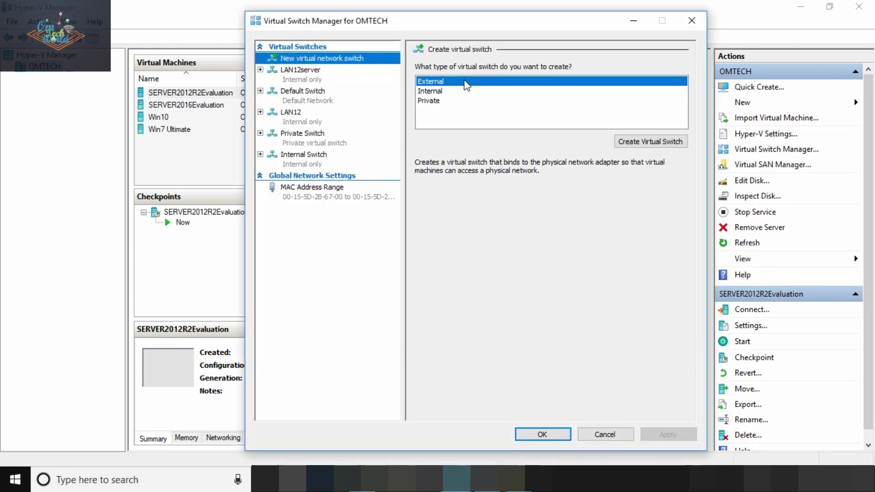
click(635, 141)
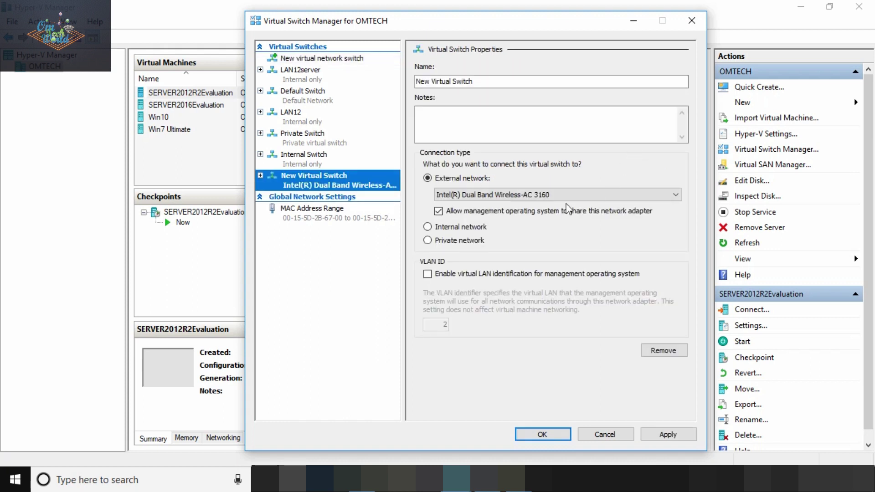
drag(474, 82, 384, 67)
text(E)
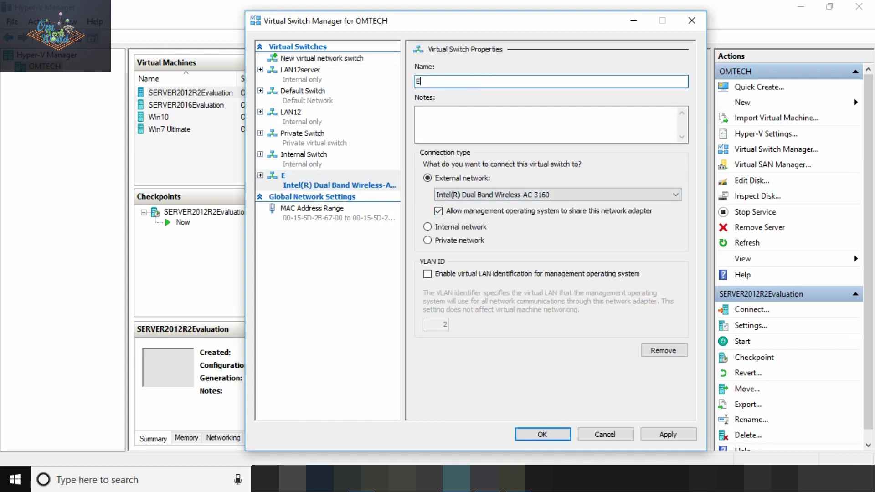
text(xternal Switch)
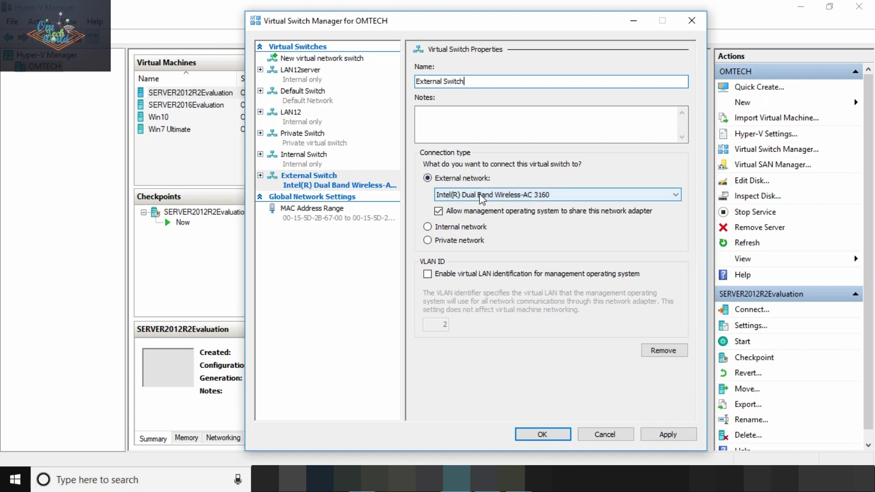
Connect the external switch to the Intel(R) Dual Band Wireless-AC 3160 adapter and apply the changes.
click(577, 199)
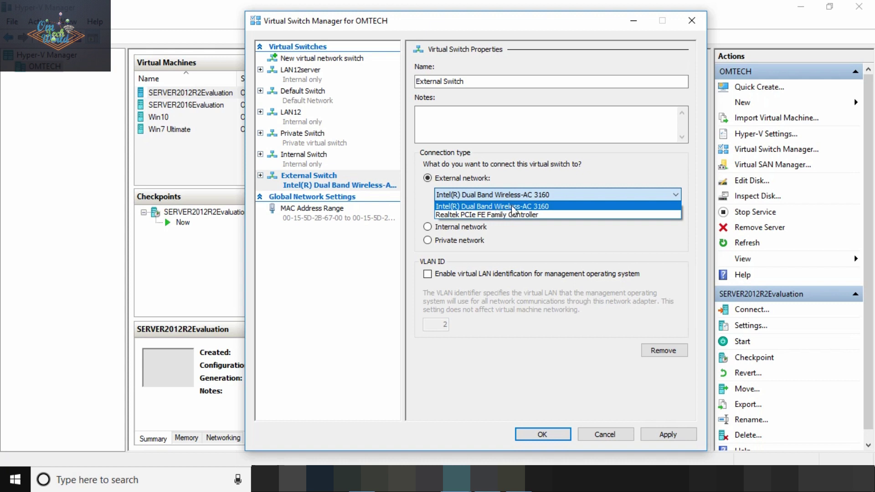
click(535, 207)
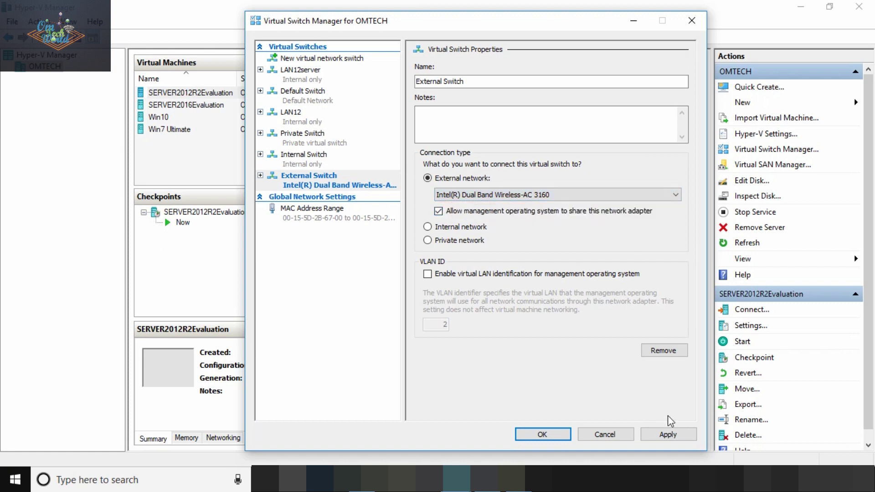
click(668, 435)
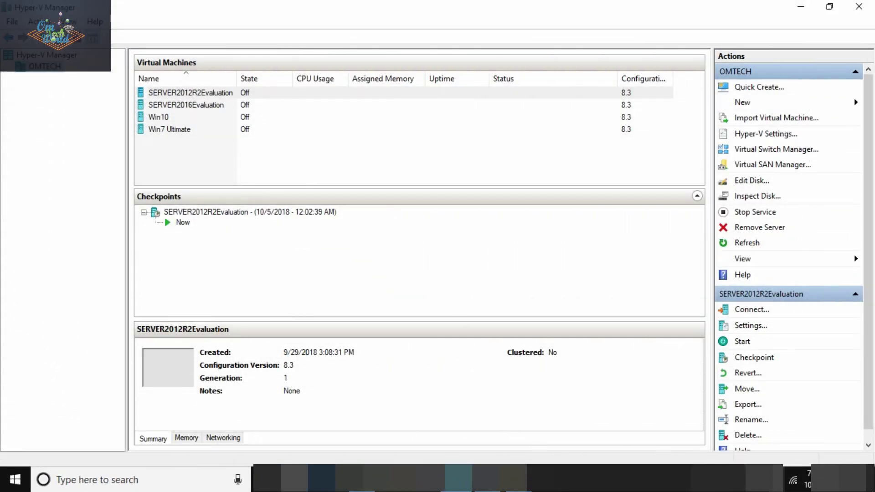
Open the Windows network adapter list from the network settings, examine the virtual adapters of the new switches, and close both windows.
right_click(783, 472)
key(Escape)
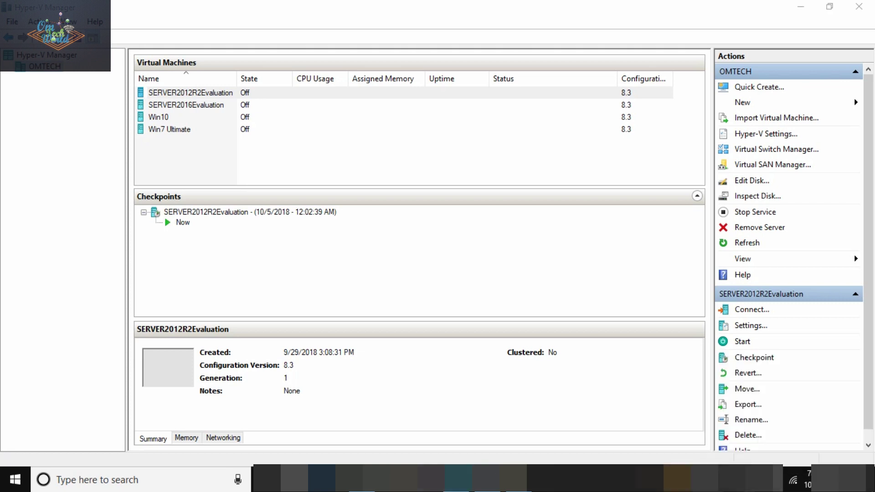
right_click(793, 478)
click(782, 463)
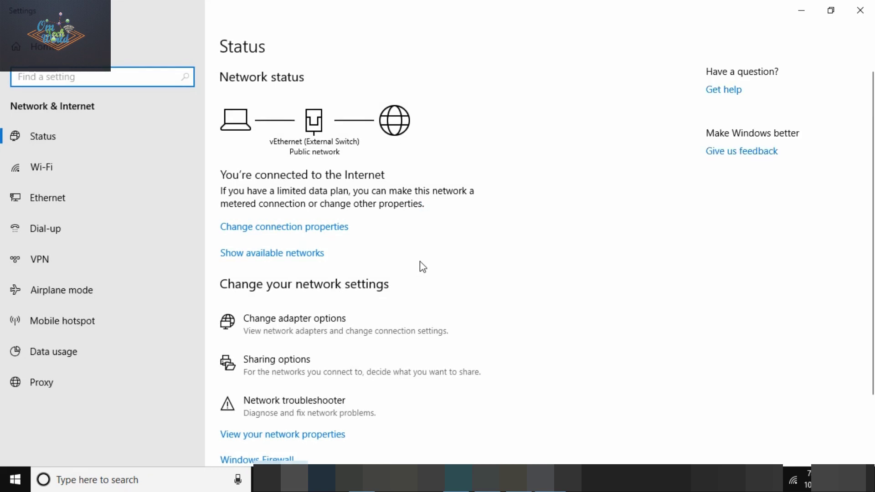
click(292, 319)
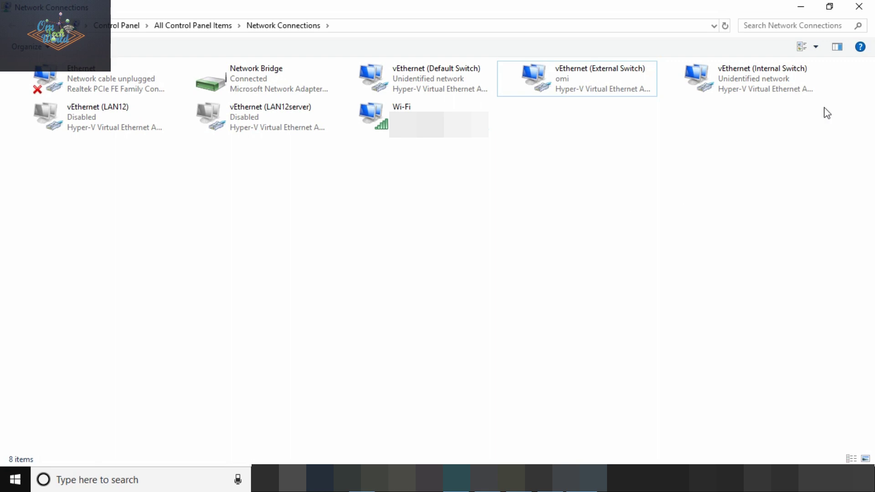
click(869, 8)
click(860, 9)
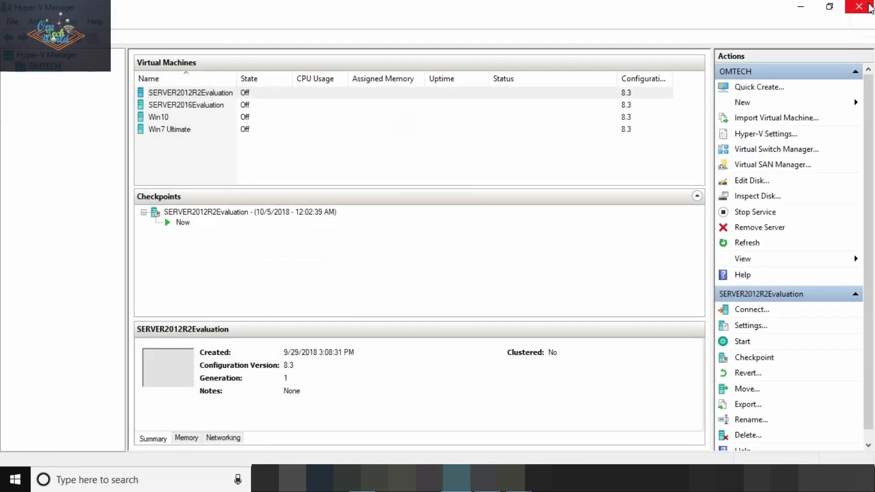